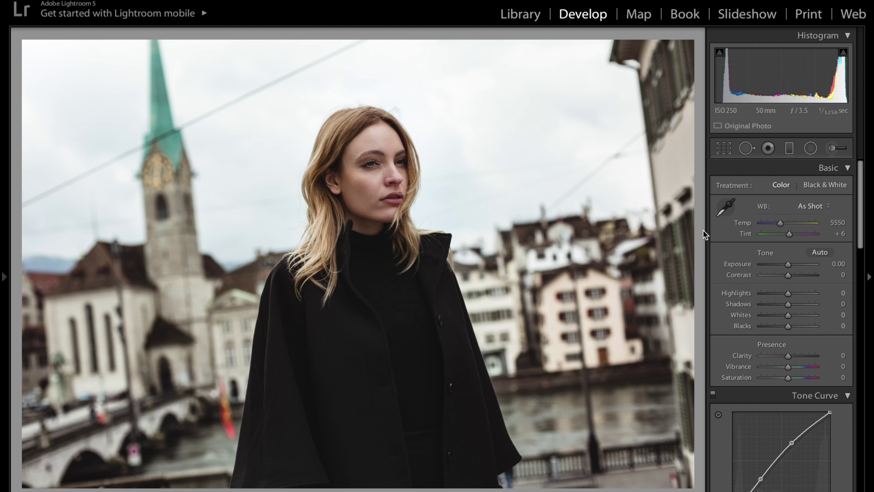
Step: Undo the photo's existing edits and raise the RGB tone curve's upper midtones to about 61.6 / 68.6 %
key(ctrl+z)
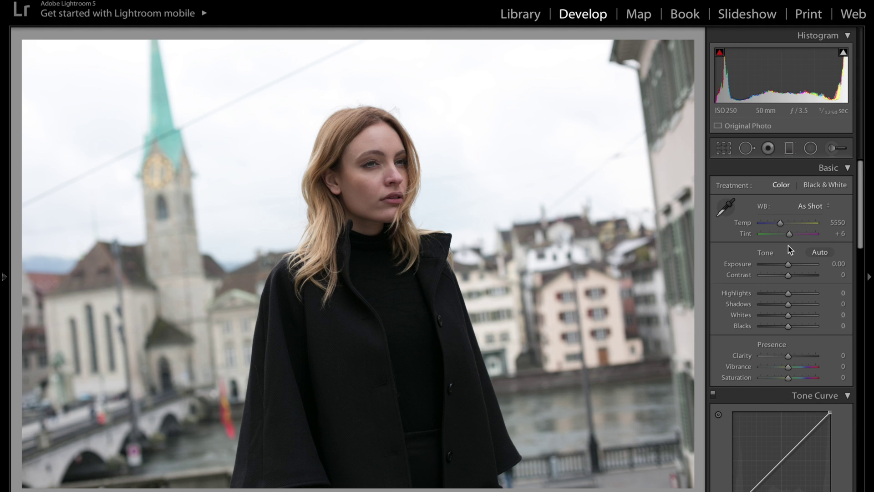
scroll(788, 245, down, 3)
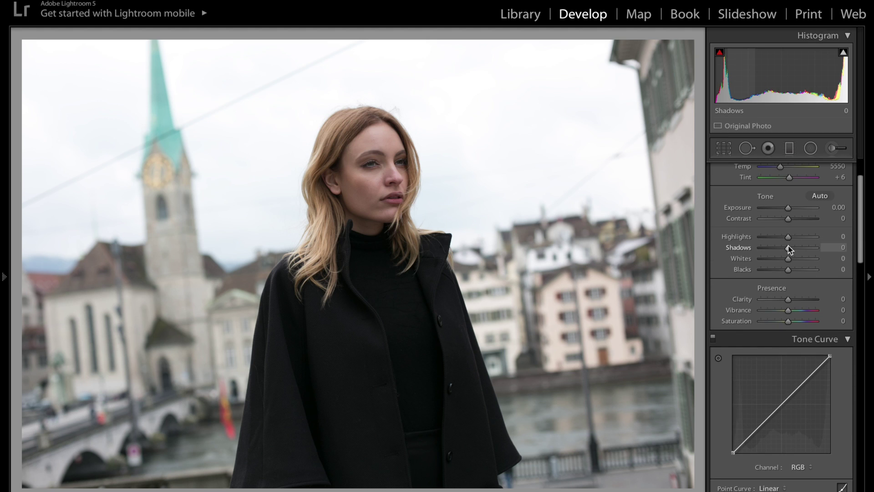
scroll(788, 245, down, 4)
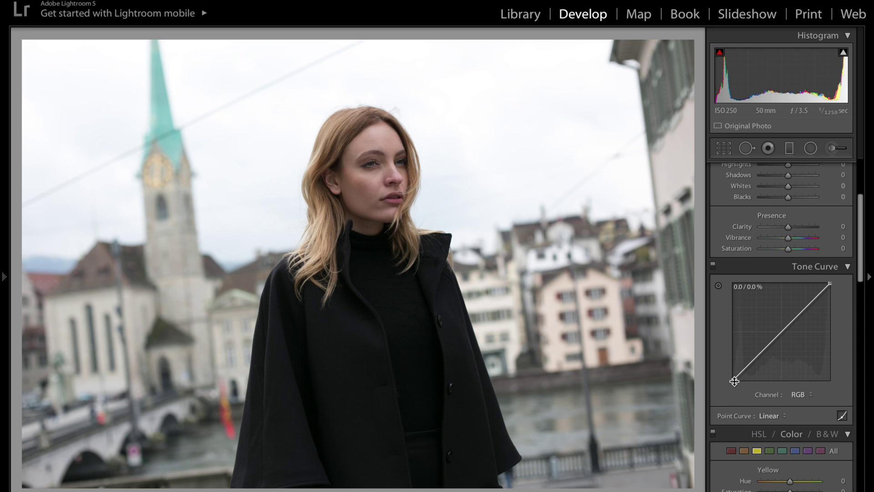
drag(796, 317, 792, 313)
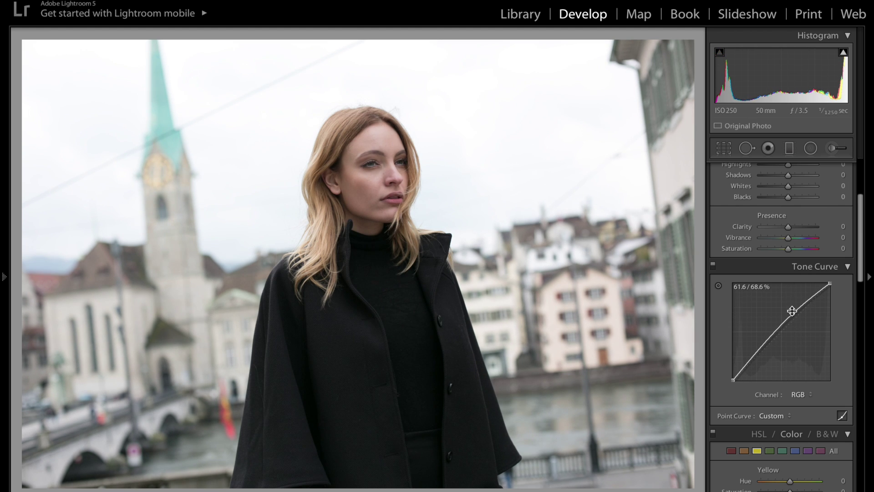
Step: Add tone curve points in the lower midtones and shadows, raising the black point slightly and darkening the shadows into a soft S-curve
click(763, 347)
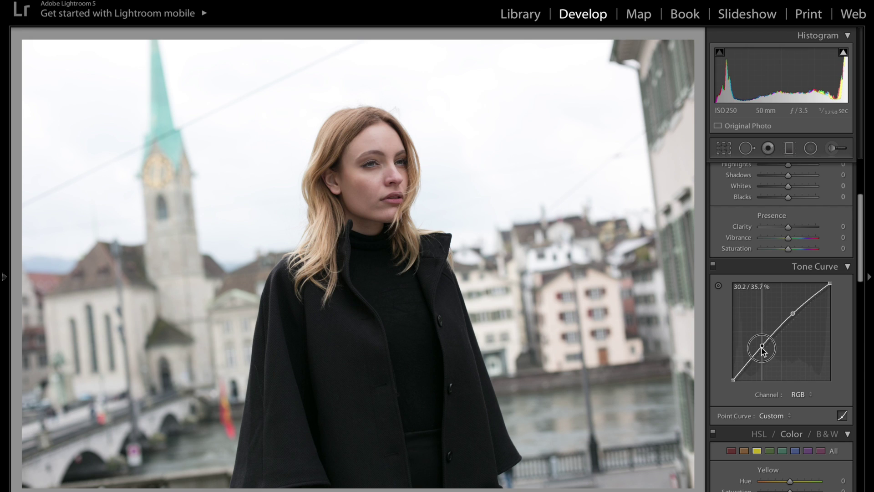
drag(762, 349, 765, 348)
drag(734, 381, 747, 365)
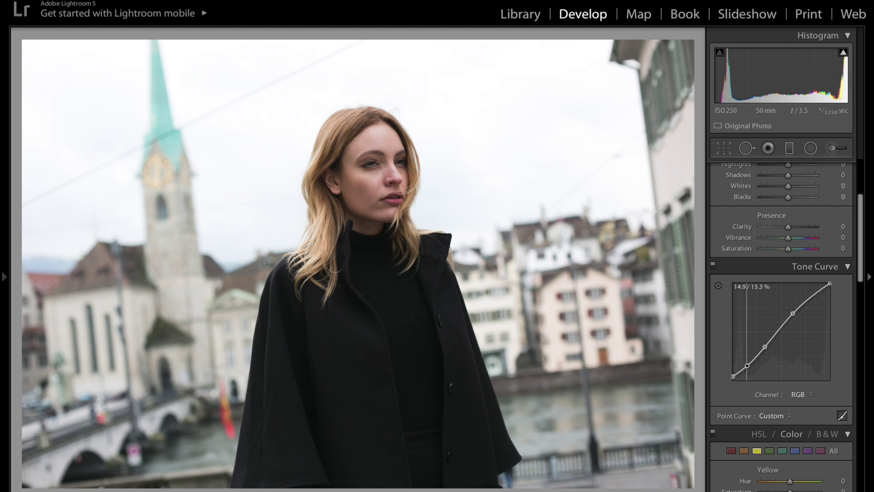
drag(748, 365, 744, 373)
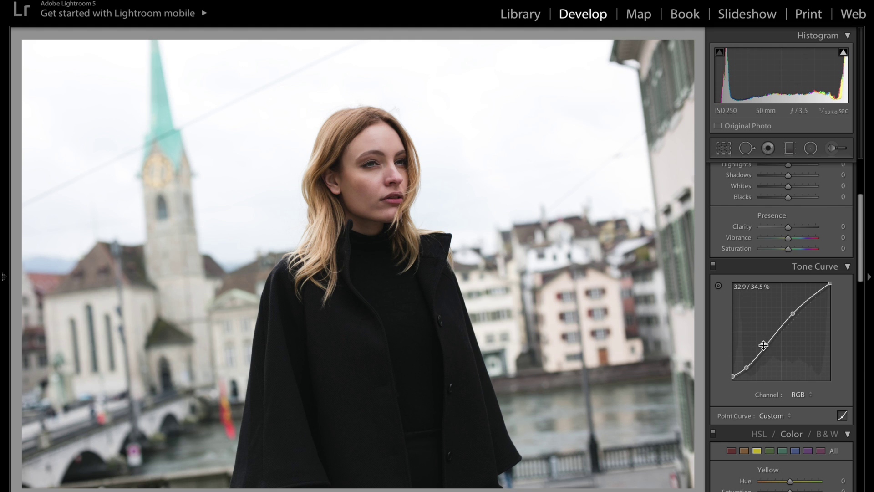
drag(765, 347, 764, 345)
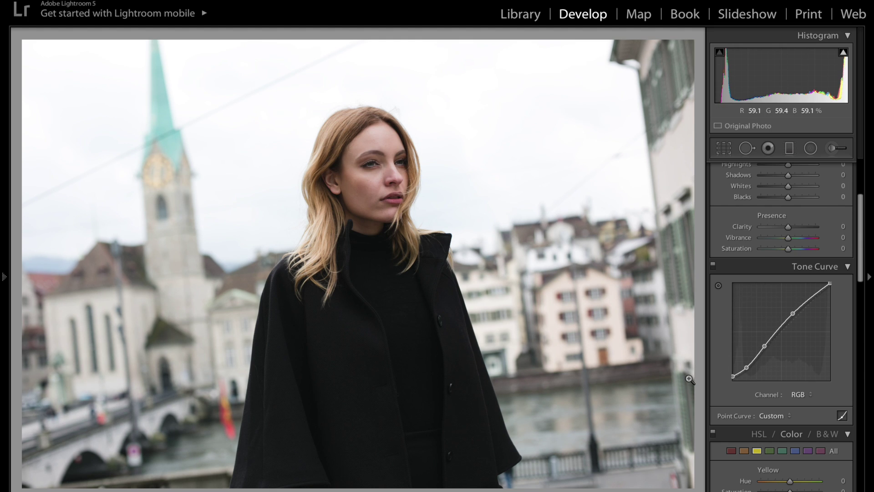
Step: Compare the photo before and after the tone curve adjustment
key(backslash)
key(backslash)
key(backslash)
key(backslash)
Step: Reduce the yellow saturation in the color adjustments to −25
scroll(722, 302, up, 3)
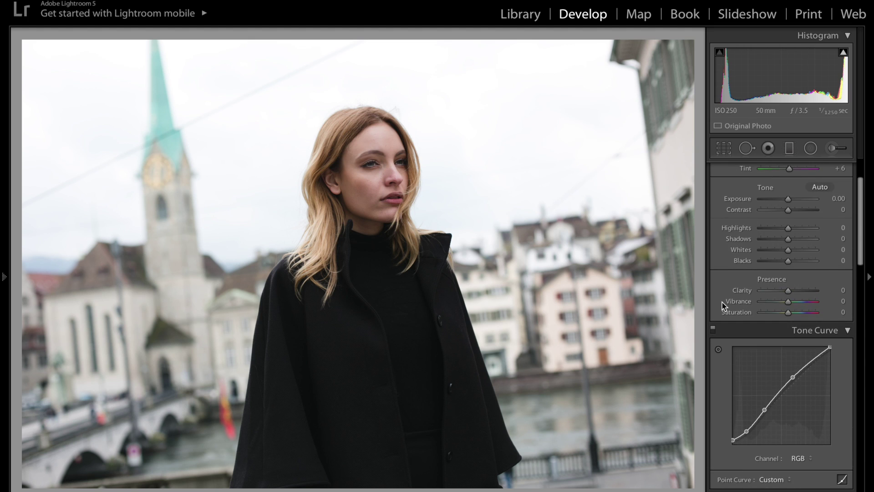
scroll(722, 302, down, 6)
scroll(722, 301, down, 2)
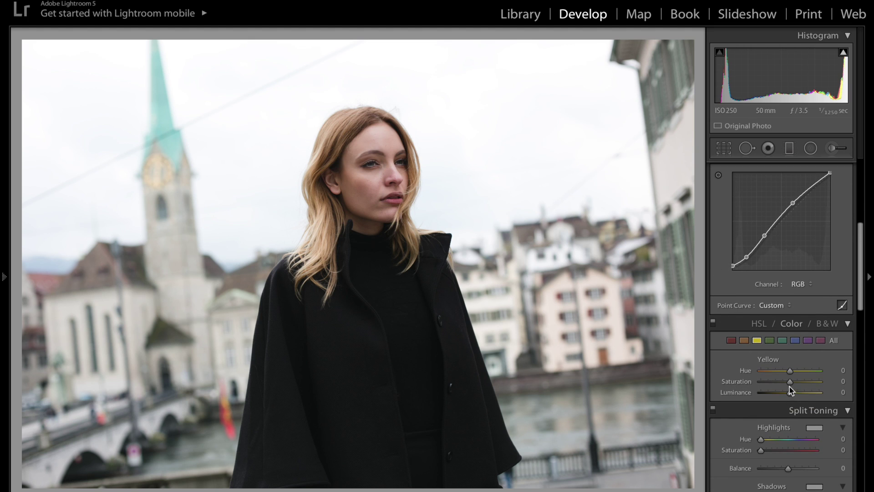
drag(788, 382, 780, 383)
drag(840, 382, 873, 412)
key(ctrl+z)
Step: Start the Adjustment Brush with size 24 and inspect its color tint
scroll(784, 355, up, 3)
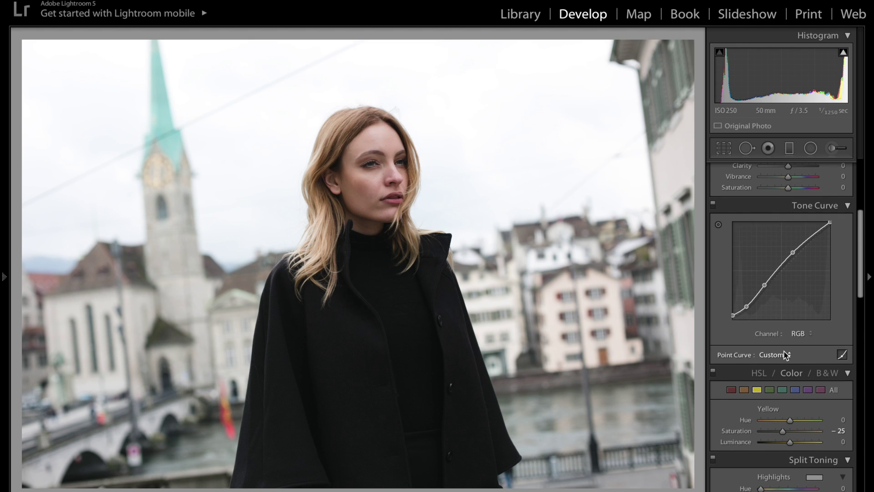
click(834, 148)
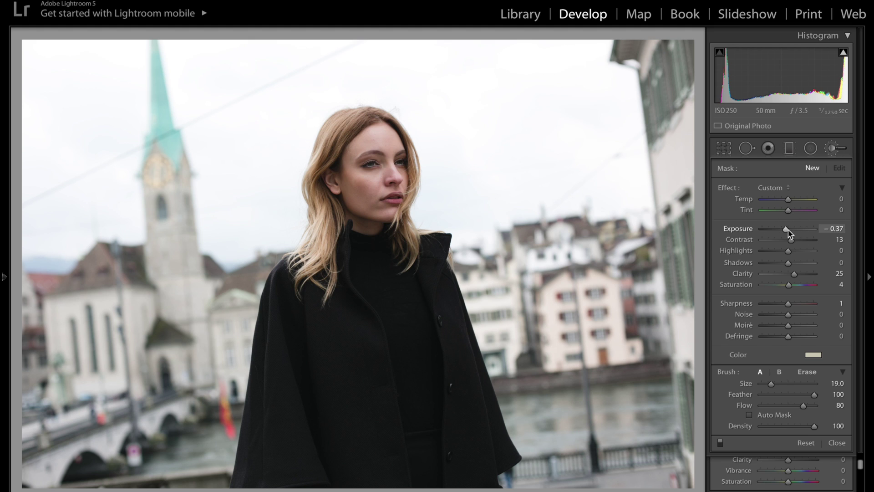
scroll(580, 245, up, 5)
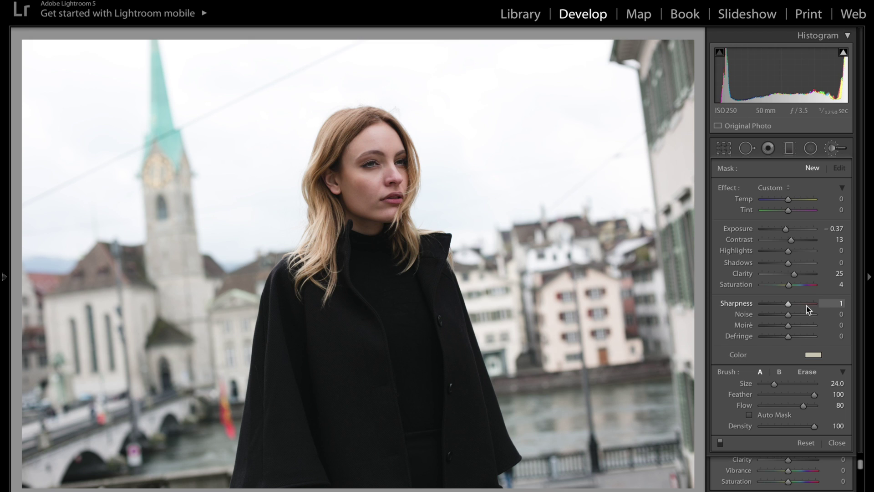
click(814, 356)
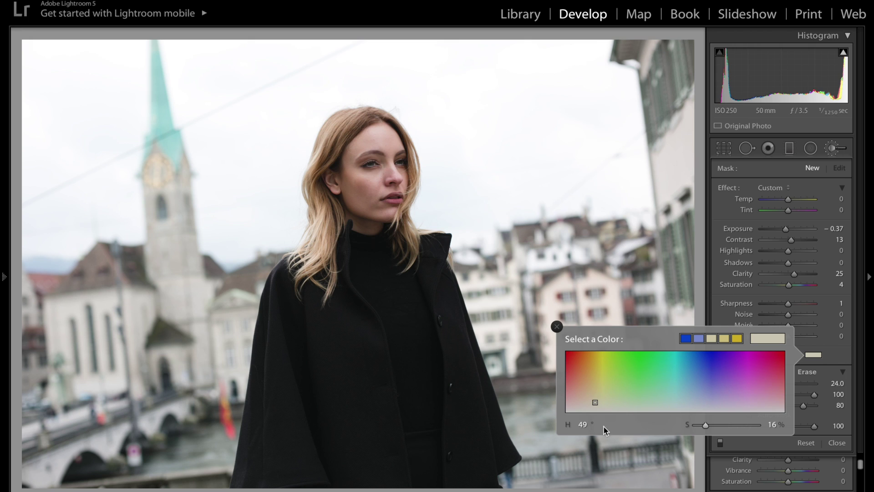
click(557, 326)
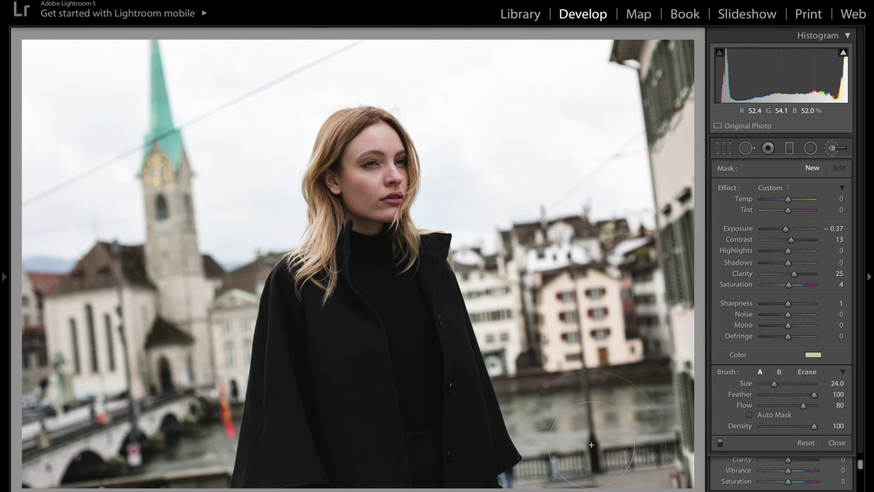
Step: Brush the adjustment over the background and sky around the woman, reducing the brush size to 14 for finer areas
scroll(478, 177, down, 1)
click(482, 208)
scroll(482, 207, down, 9)
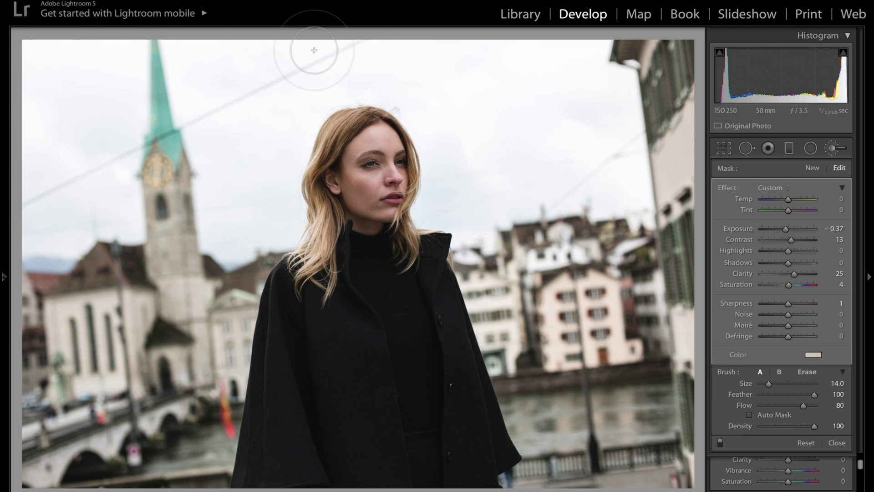
Step: Try darker exposure values around −1.82 and −2.36 on the brushed background, and undo them
click(679, 78)
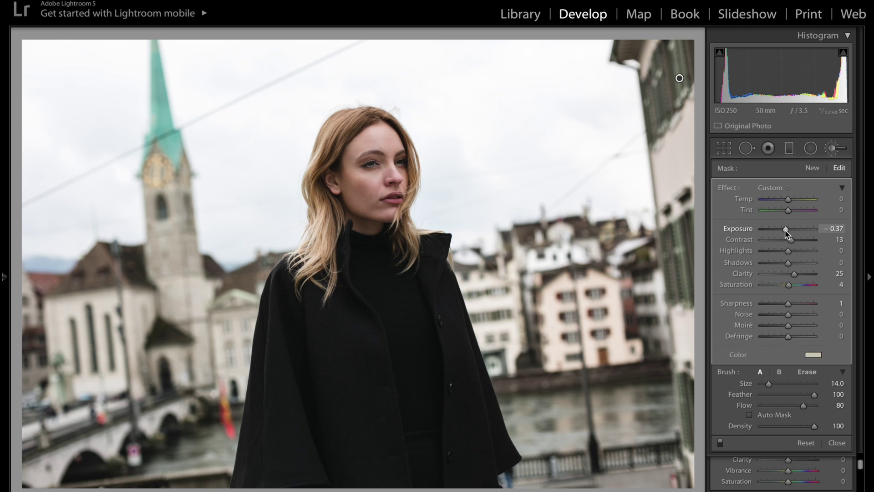
drag(787, 232, 775, 233)
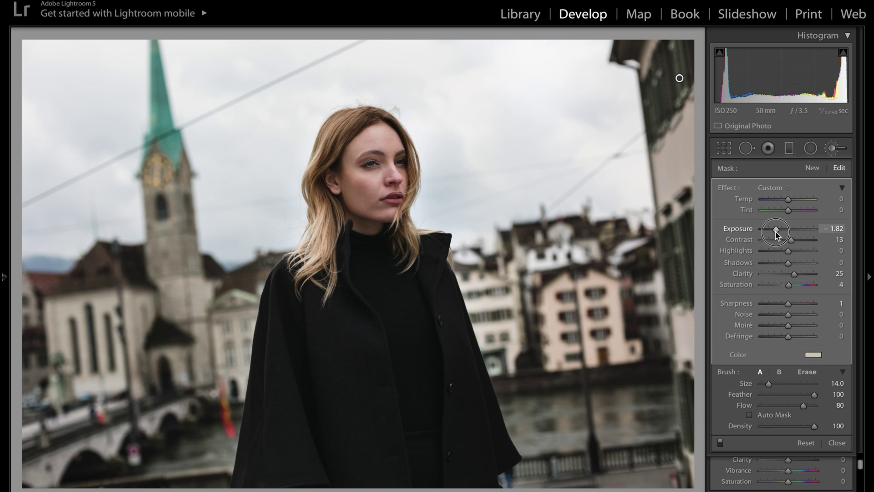
drag(772, 232, 769, 233)
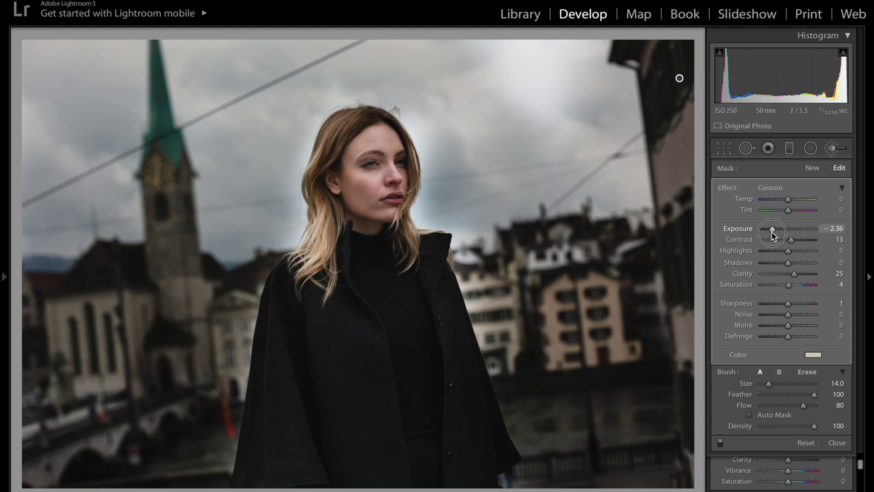
drag(772, 232, 783, 232)
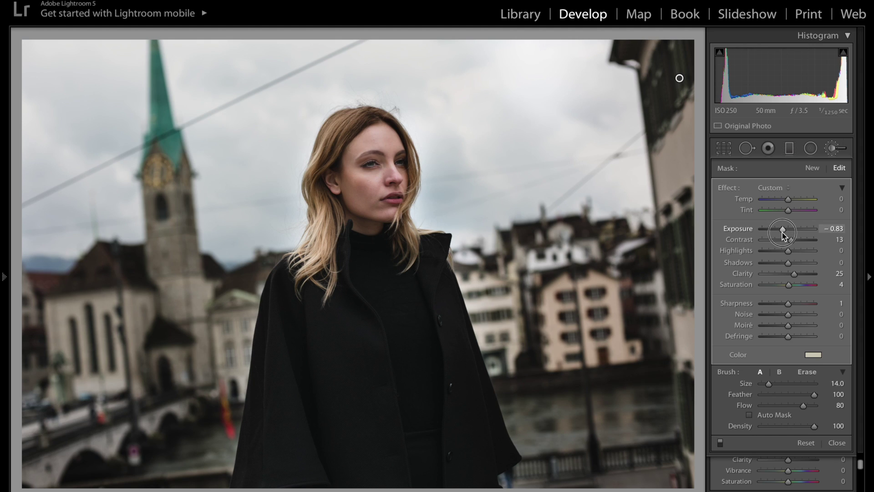
key(ctrl+z)
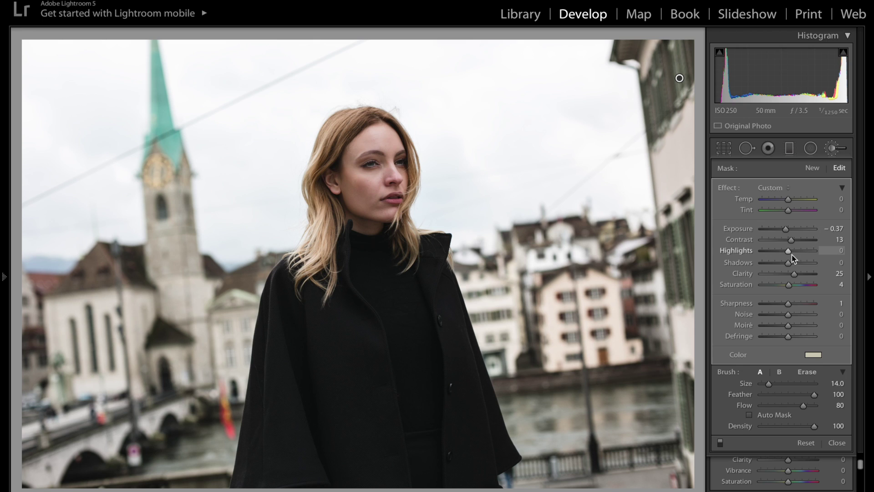
Step: Set the brushed background's clarity to 32 and contrast to 21, and compare the photo before and after
drag(796, 275, 797, 275)
drag(793, 242, 793, 242)
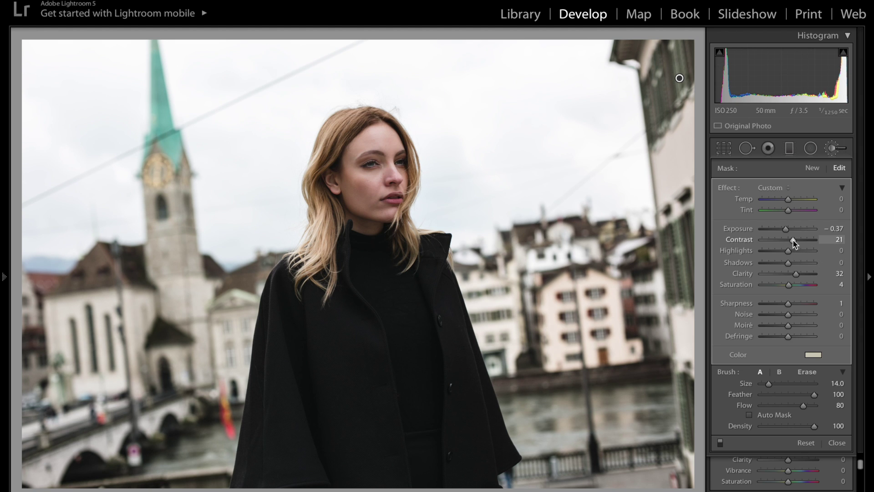
key(backslash)
key(backslash)
key(backslash)
key(backslash)
Step: Try a warmer brush tint of hue 44 and saturation 37 % on the background, and undo it
click(813, 354)
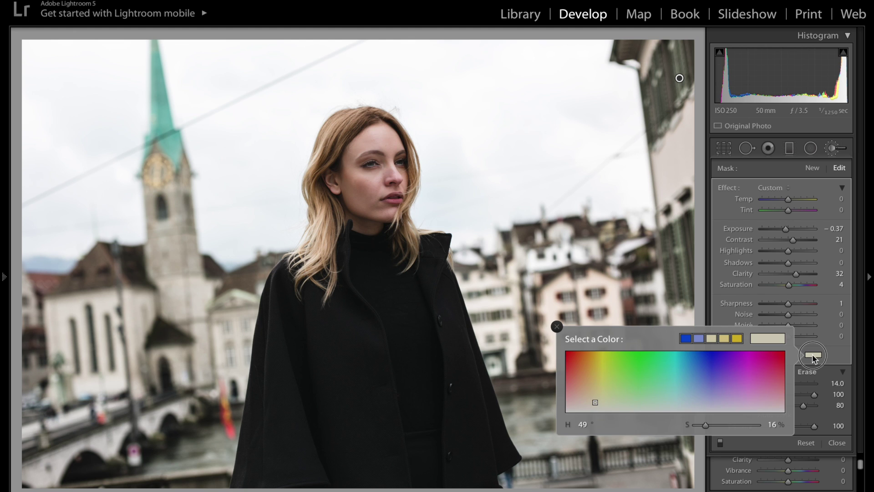
mouse_move(592, 374)
mouse_down()
mouse_move(762, 362)
mouse_move(567, 382)
mouse_move(599, 367)
mouse_up()
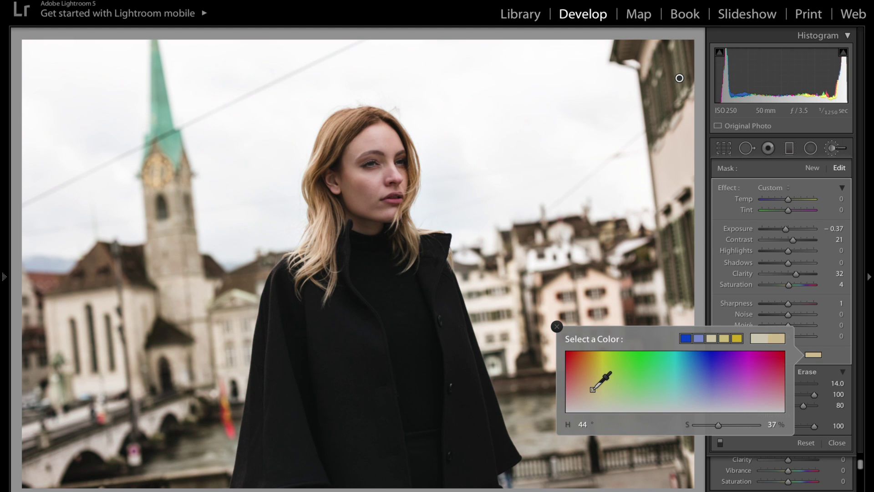
click(804, 350)
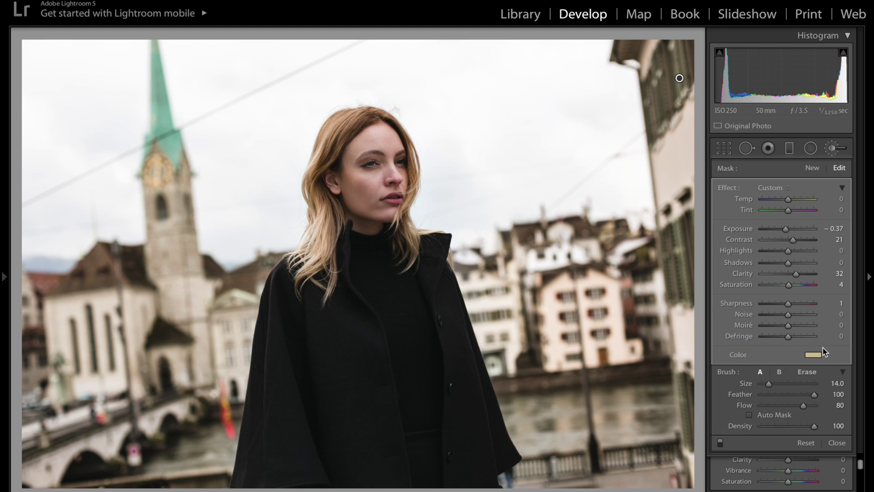
key(ctrl+z)
Step: Leave the Adjustment Brush and set the split-toning highlights to hue 159 and saturation 5, checking the effect against zero saturation
click(833, 149)
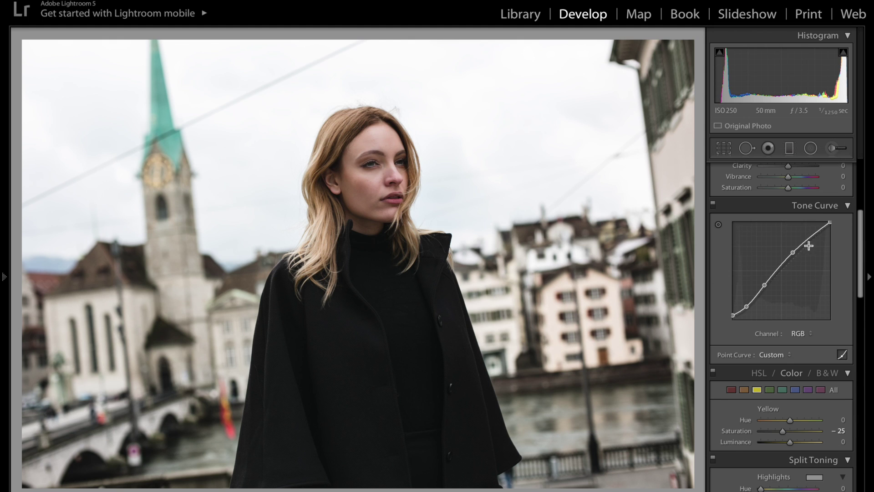
scroll(807, 250, down, 5)
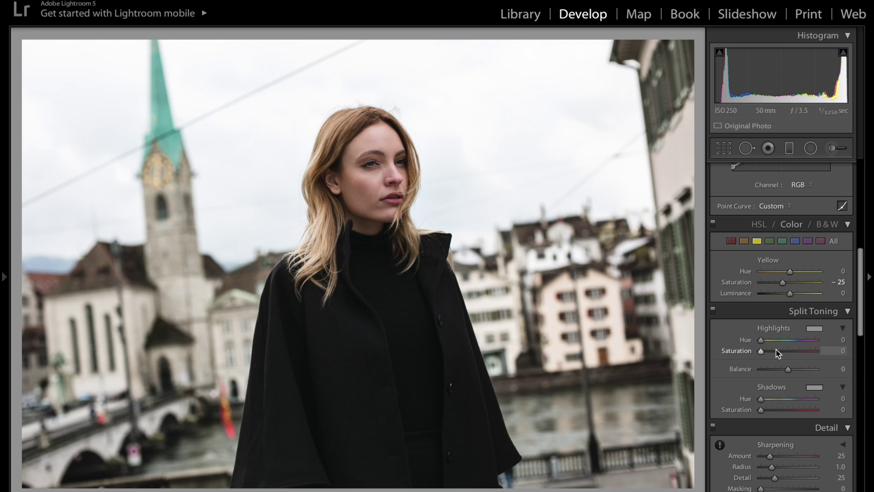
click(837, 340)
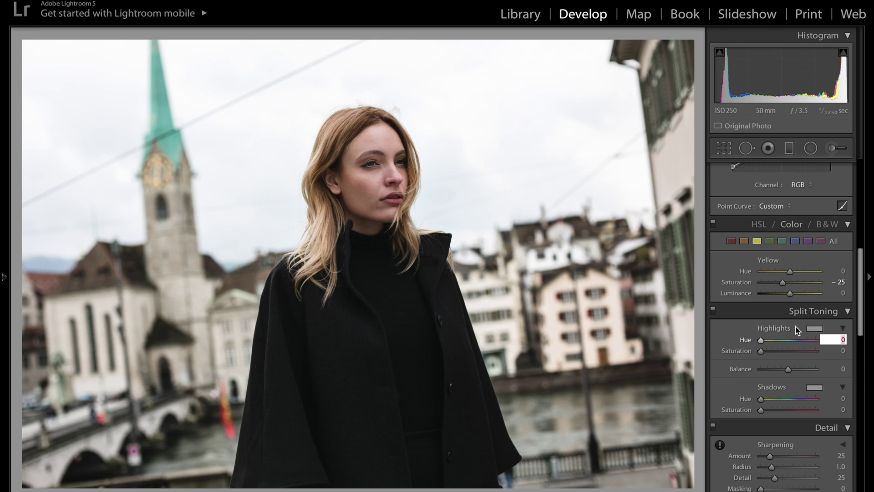
text(159)
key(Return)
click(839, 351)
text(5)
key(Return)
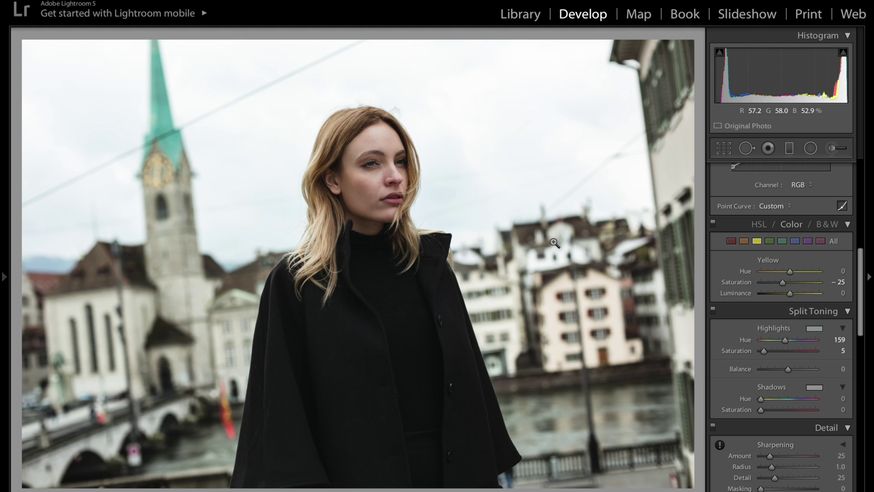
drag(765, 352, 732, 354)
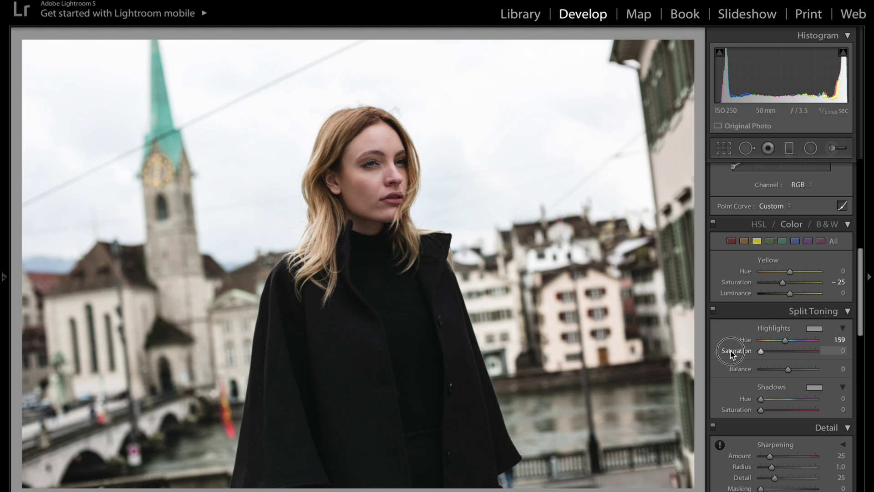
key(ctrl+z)
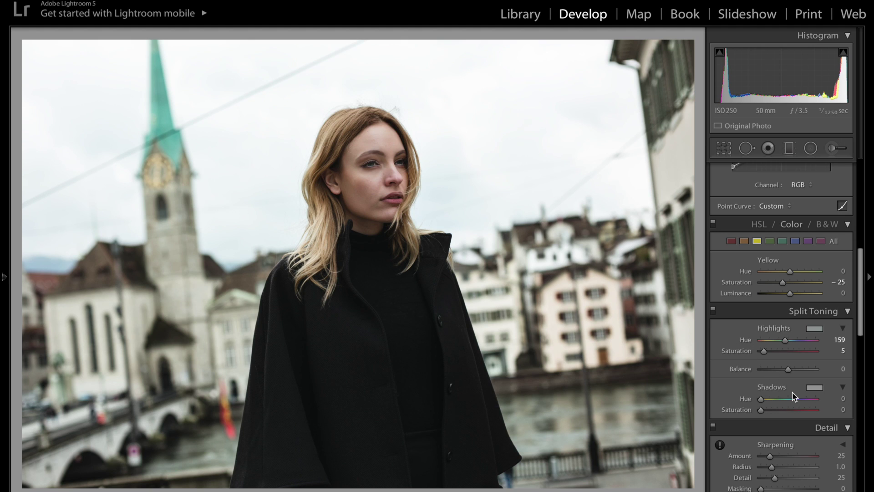
Step: Set the split-toning shadows saturation to 3 and inspect the shadow color
click(764, 410)
drag(764, 413, 763, 415)
click(817, 388)
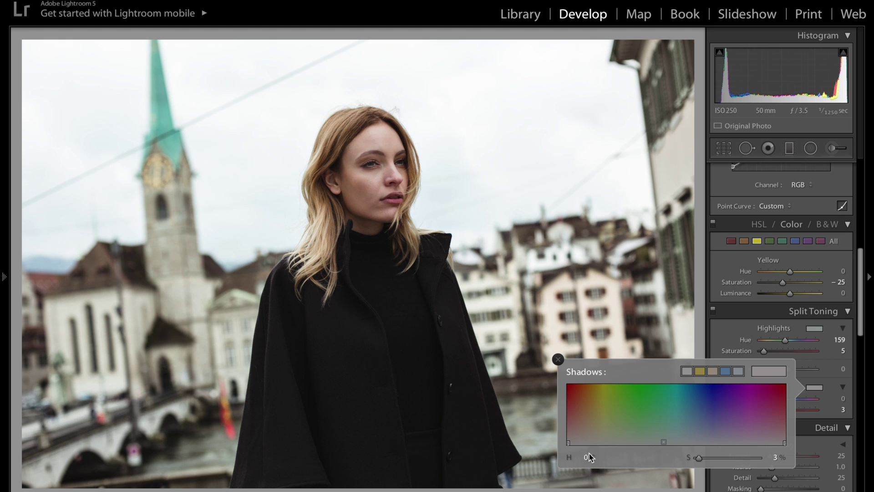
click(560, 360)
Step: Add film grain to the photo with an amount of 8
scroll(780, 369, down, 2)
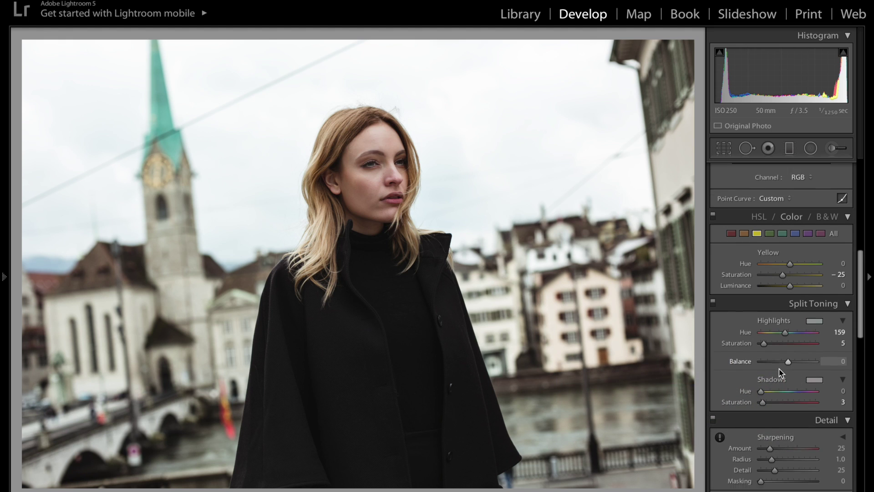
scroll(748, 373, down, 15)
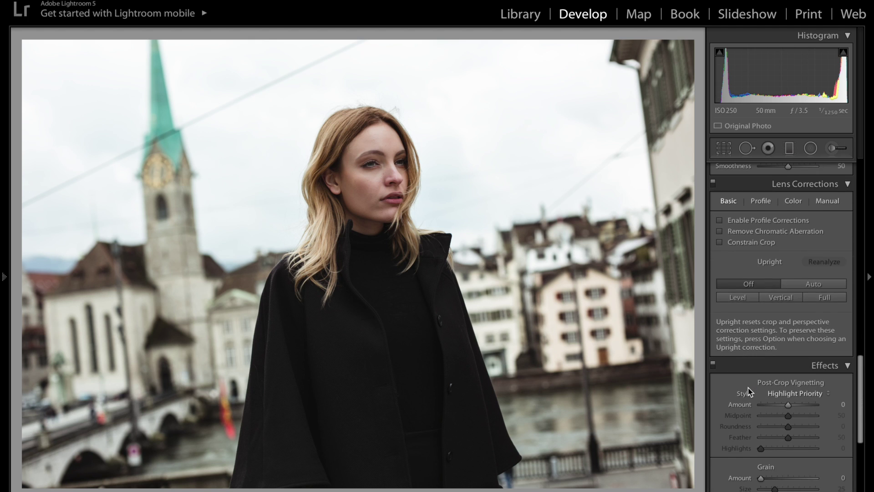
scroll(747, 387, down, 3)
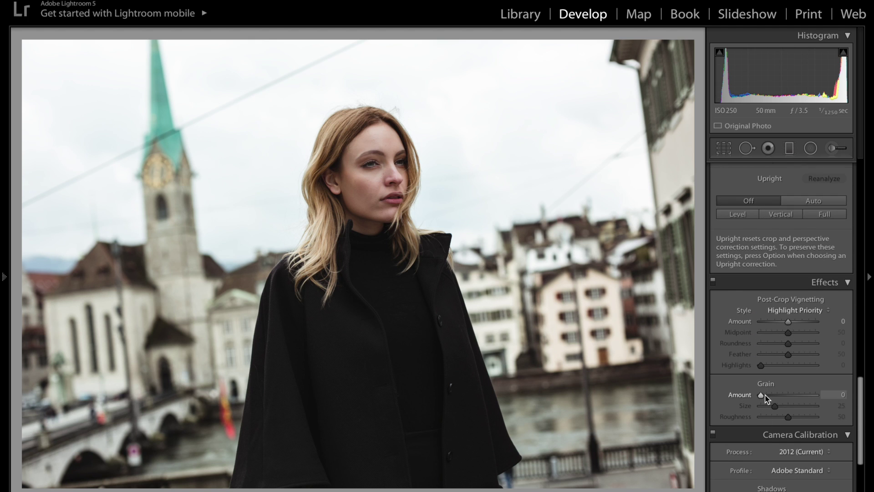
drag(765, 398, 768, 398)
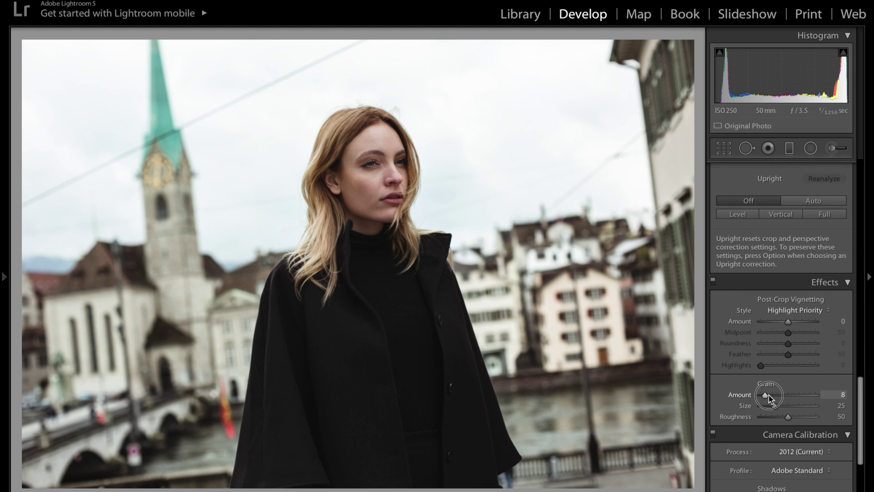
Step: Straighten the photo with Crop & Straighten at an angle of 2.60, keeping the original aspect ratio, and apply the crop
scroll(773, 395, up, 20)
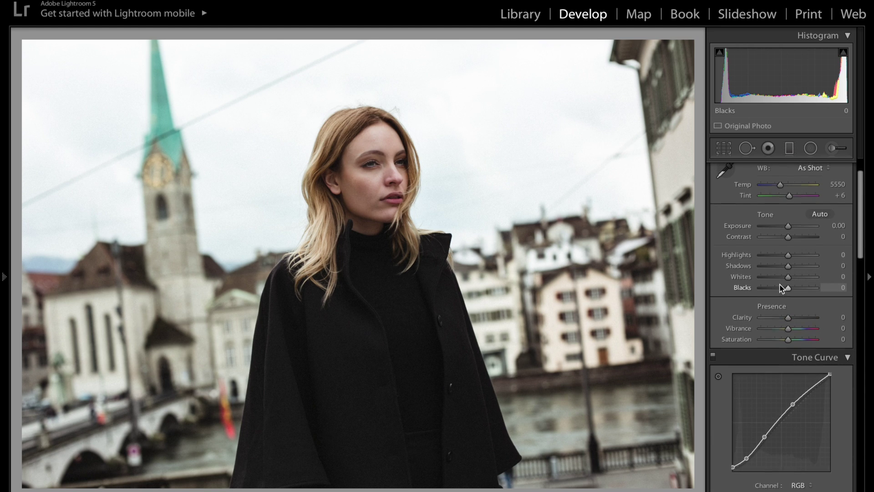
scroll(774, 273, up, 3)
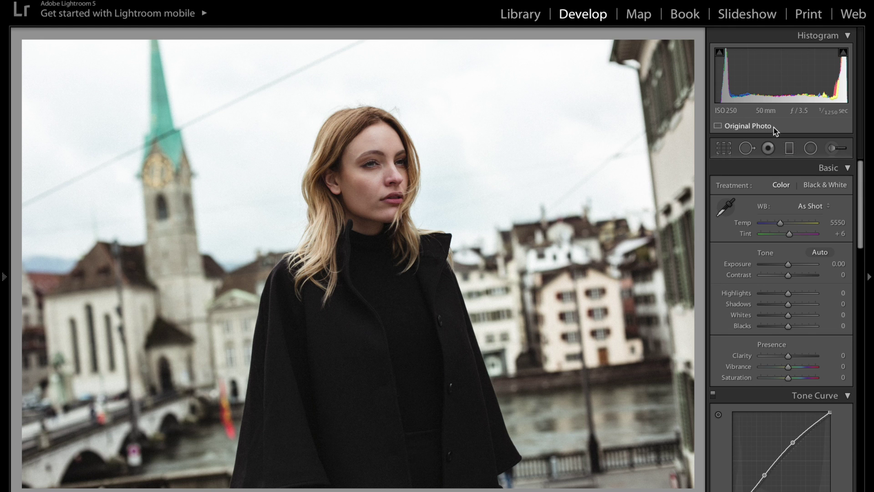
click(729, 147)
drag(699, 151, 699, 167)
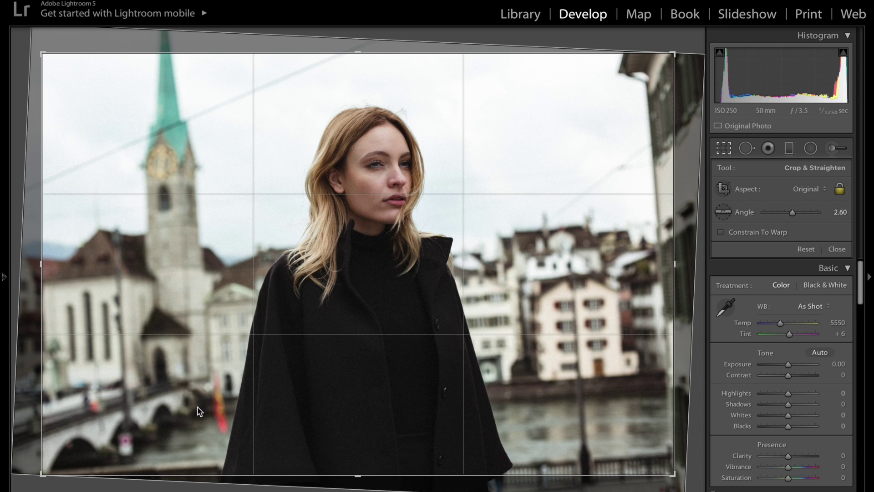
key(Return)
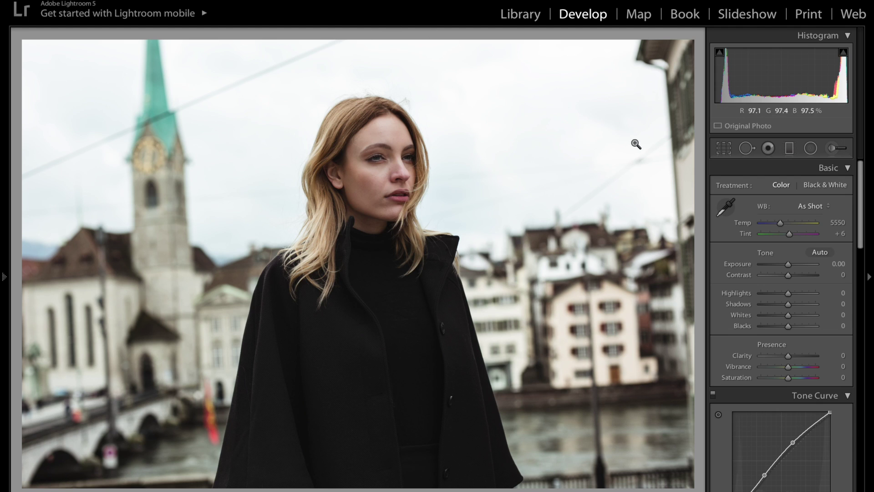
Step: Reselect the background's Adjustment Brush mask and set its highlights to -70 and contrast to 38
click(831, 148)
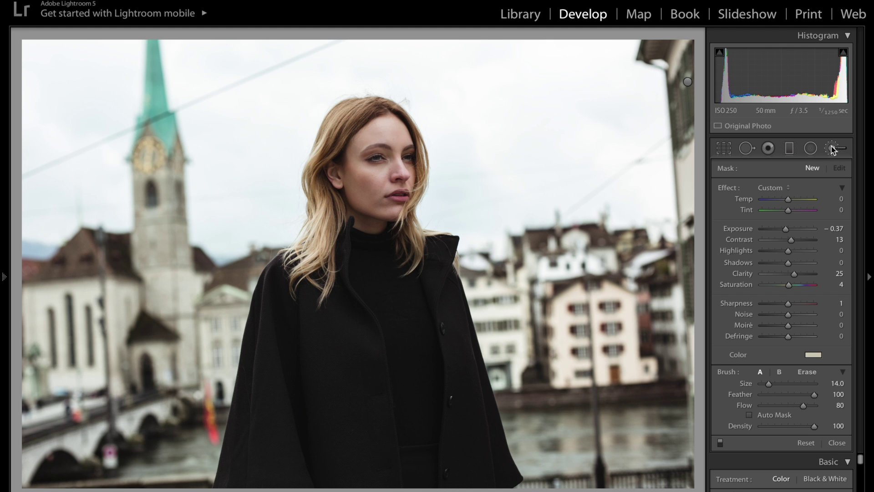
click(687, 84)
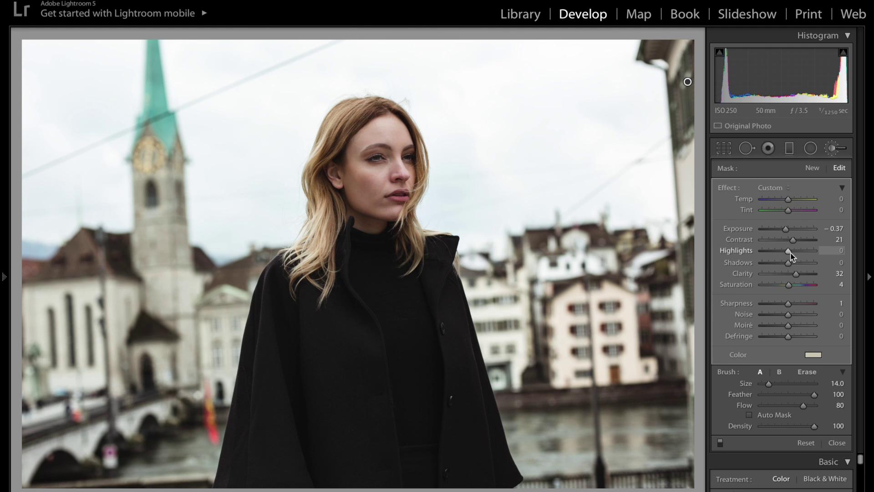
drag(776, 255, 770, 250)
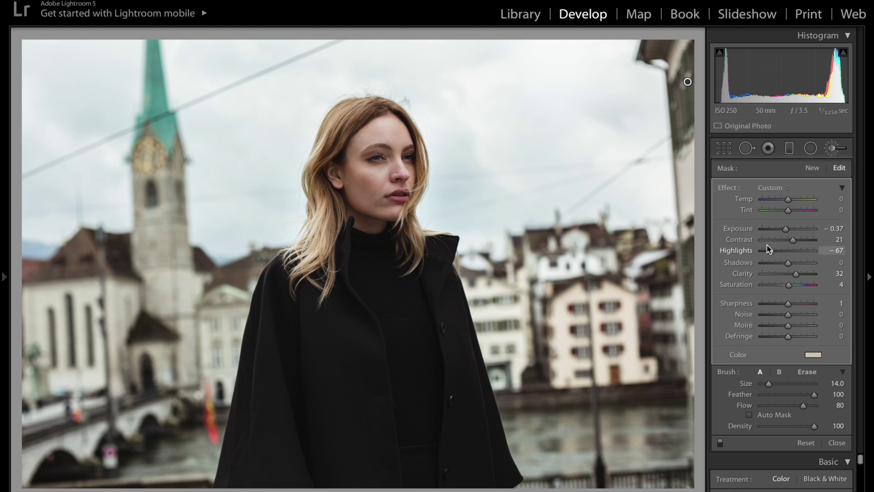
drag(772, 250, 770, 250)
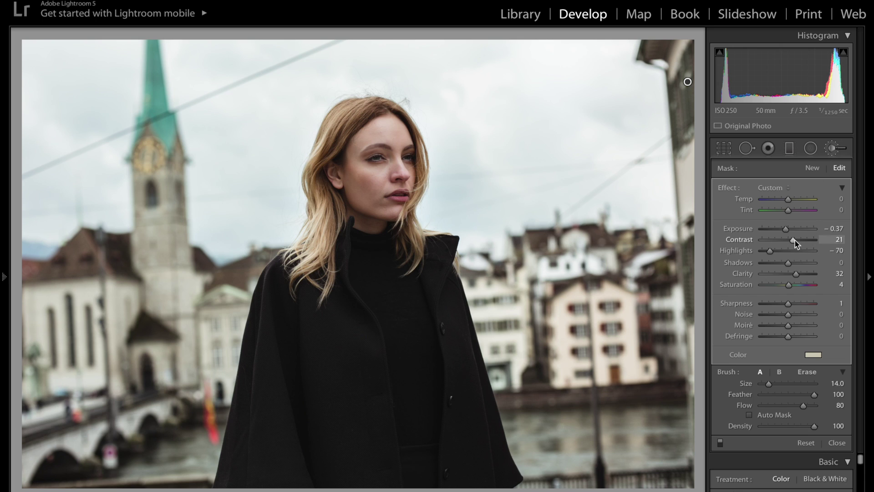
drag(795, 242, 801, 244)
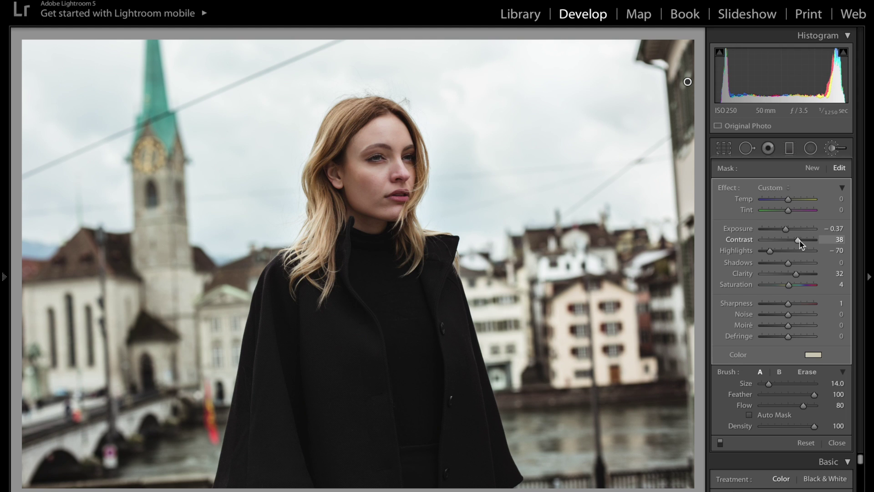
Step: Try shadows of -52 on the brushed background, undo it, and set the shadows to -8 instead
click(774, 262)
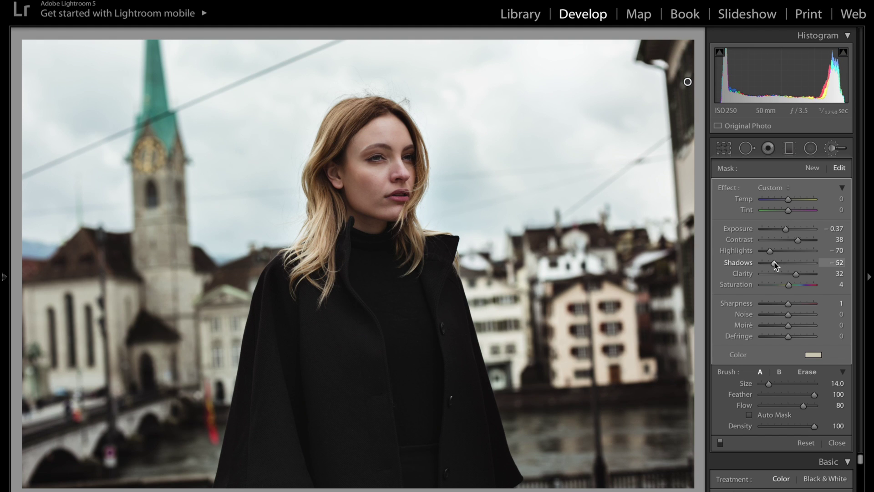
key(ctrl+z)
drag(792, 262, 789, 264)
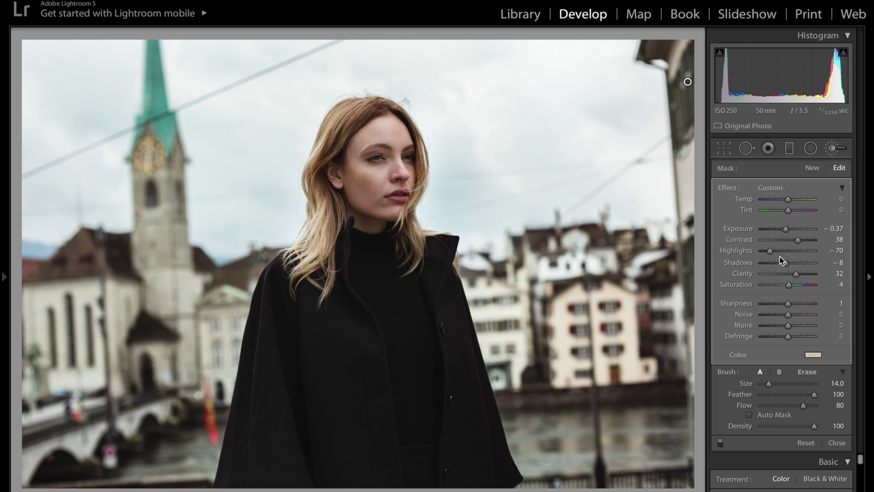
Step: Leave the Adjustment Brush and compare the finished photo with its unedited version
click(834, 147)
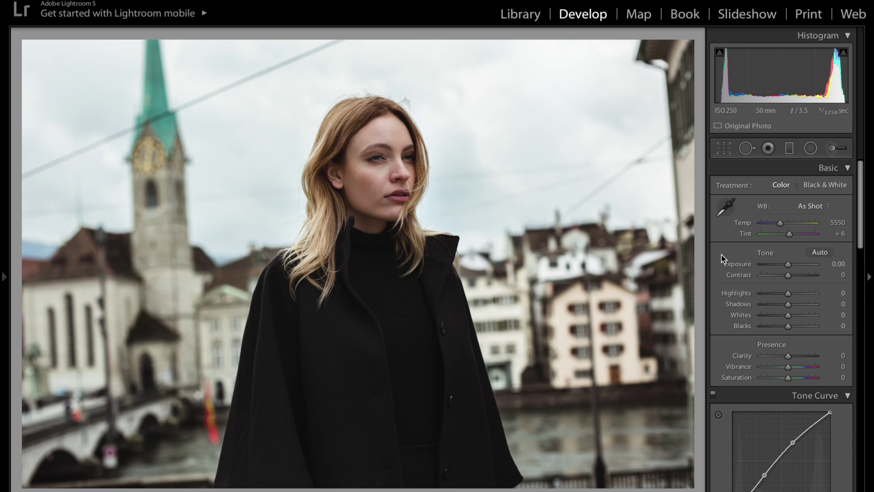
key(backslash)
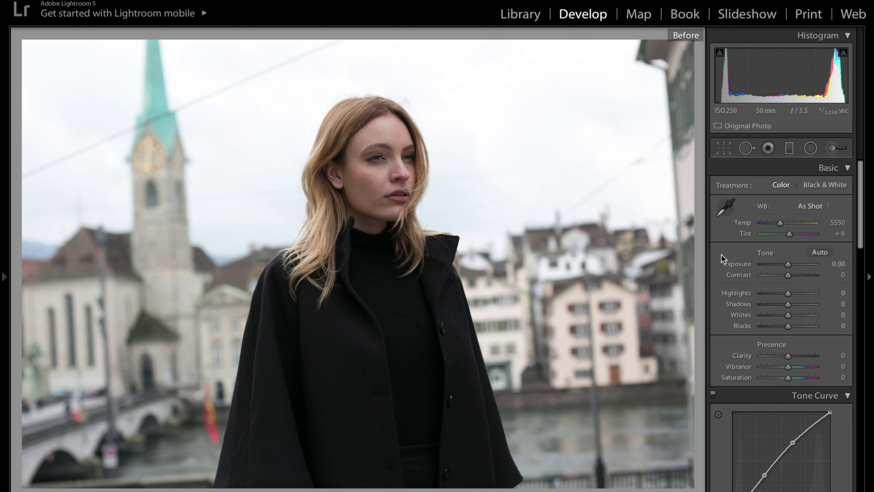
key(backslash)
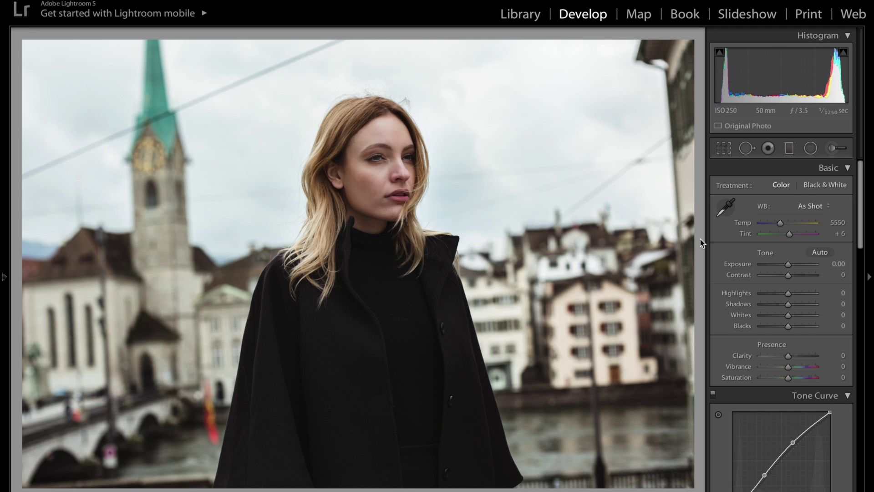